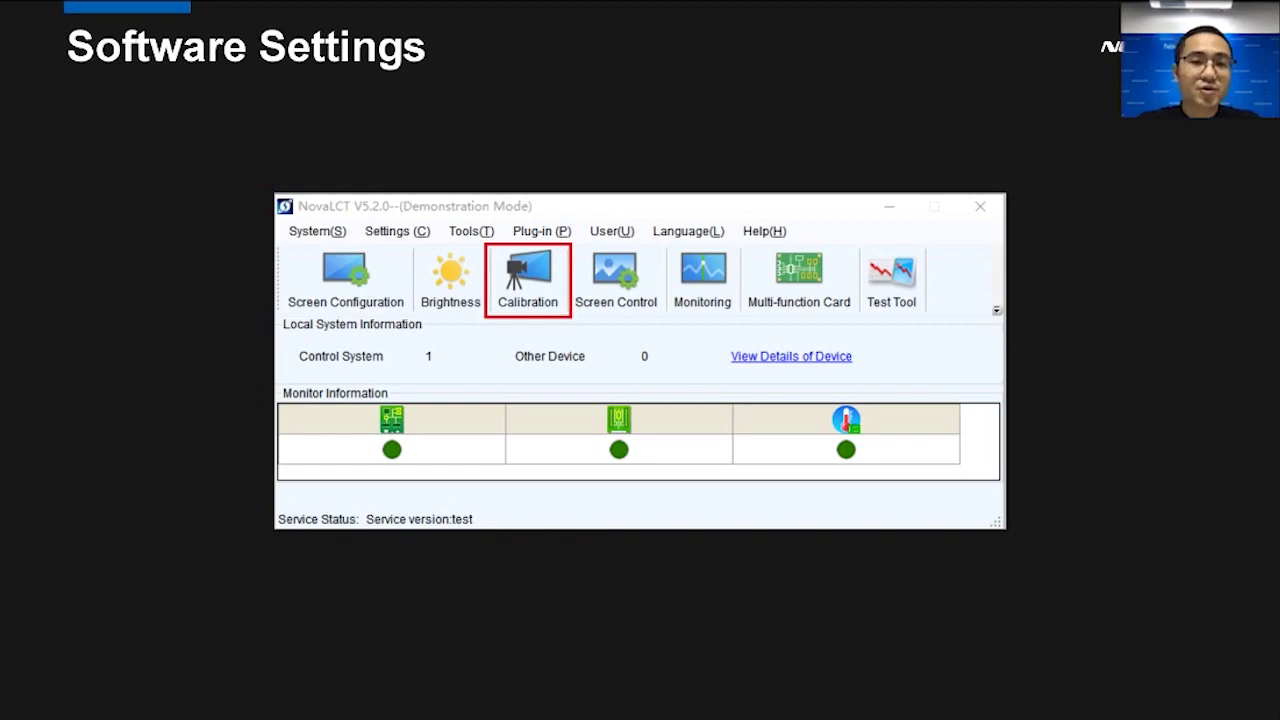
Advance to the Software Settings slide listing the six Manage Coefficients steps
key("Right")
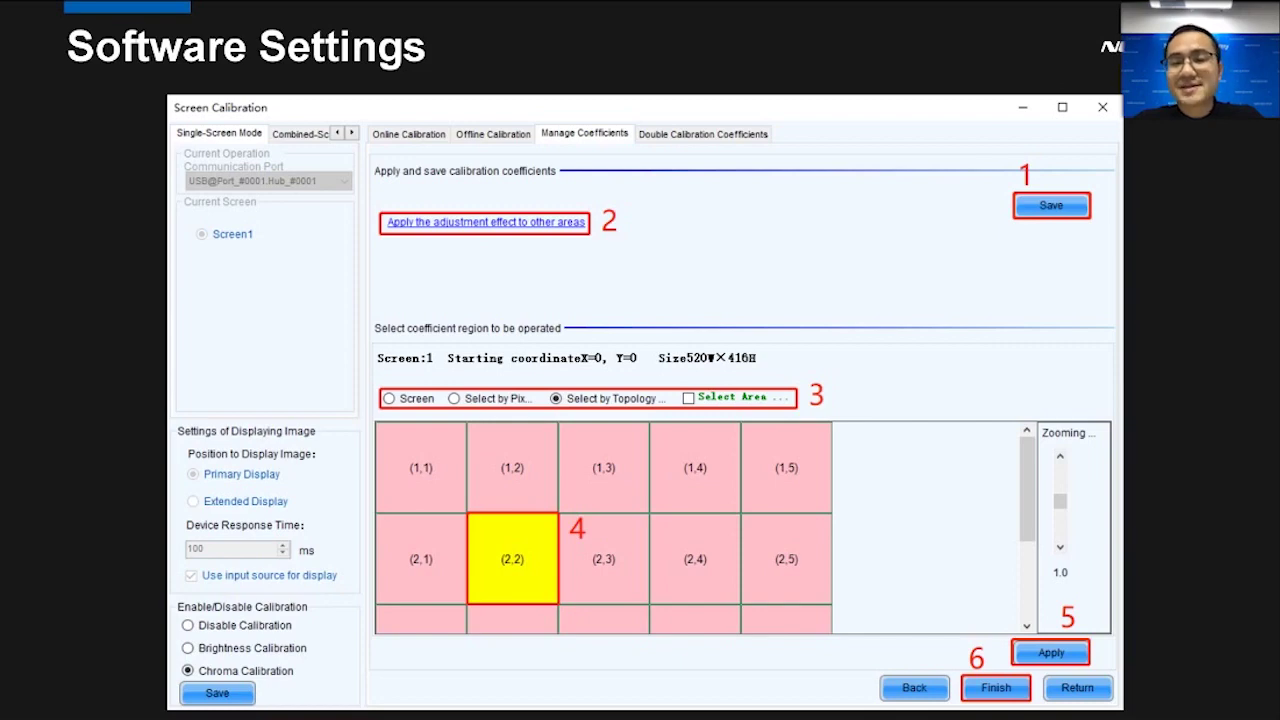
Advance past the last slide to reach the NovaLCT V5.3.0 main window in Demonstration Mode
key("Right")
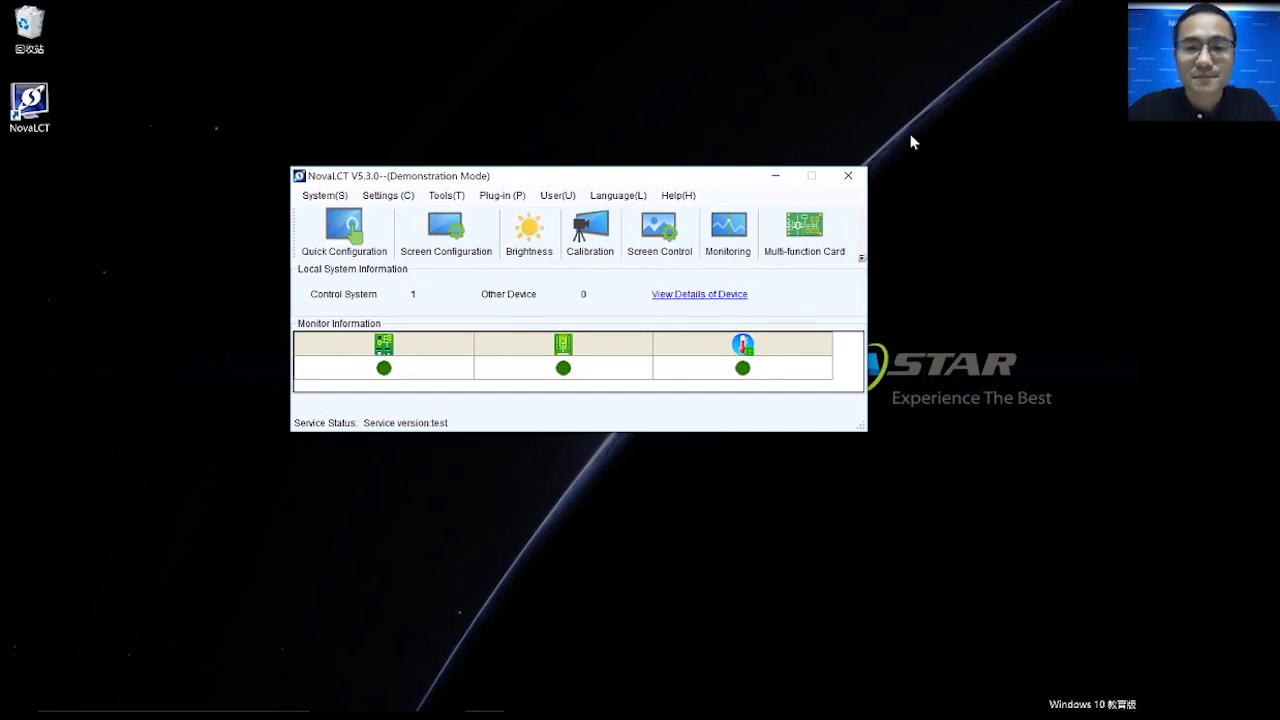
Open Screen Calibration on its Manage Coefficients tab with Chroma Calibration enabled
left_click(601, 241)
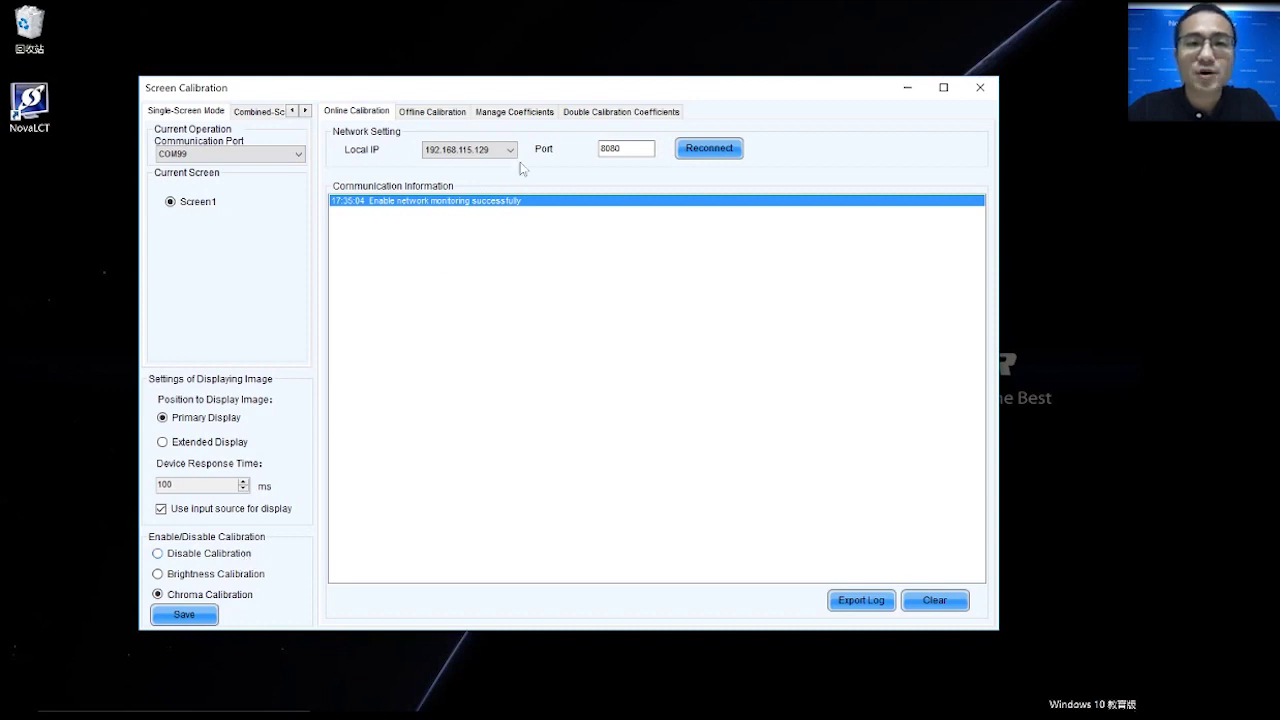
left_click(537, 117)
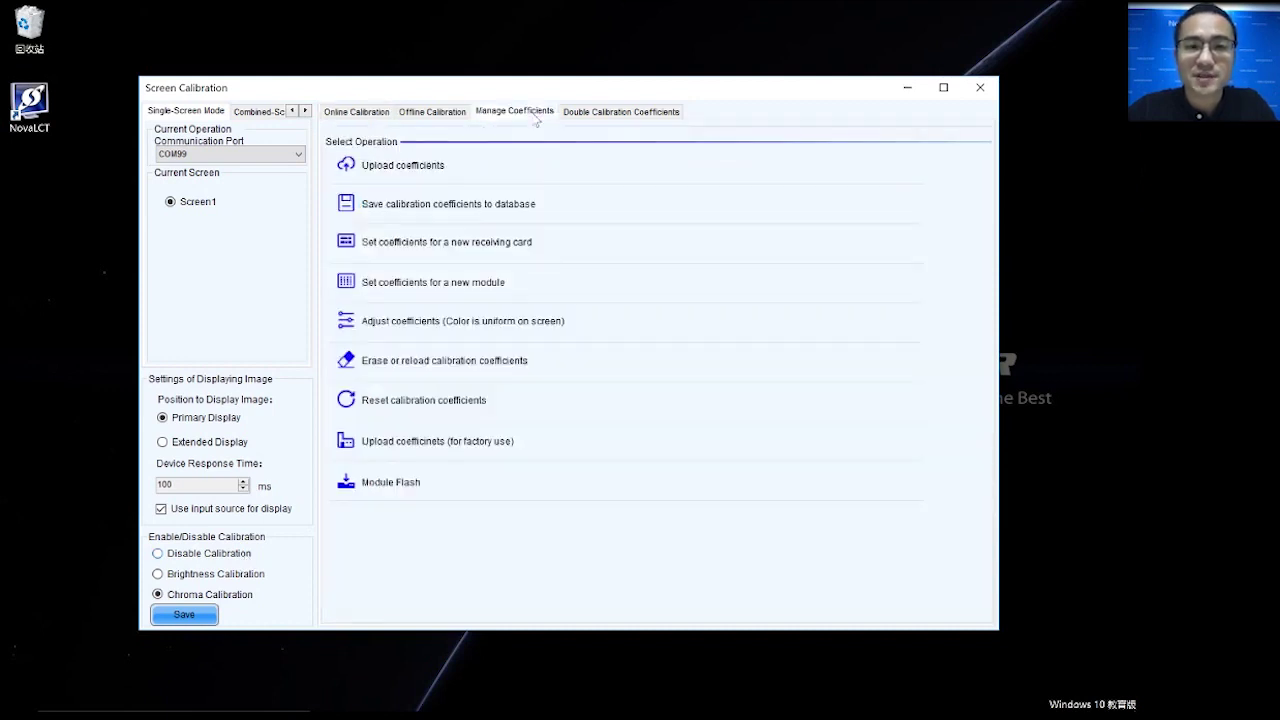
Start adjusting coefficients and mark cabinet (1,2) using Select by Topology with Select Area on
left_click(481, 322)
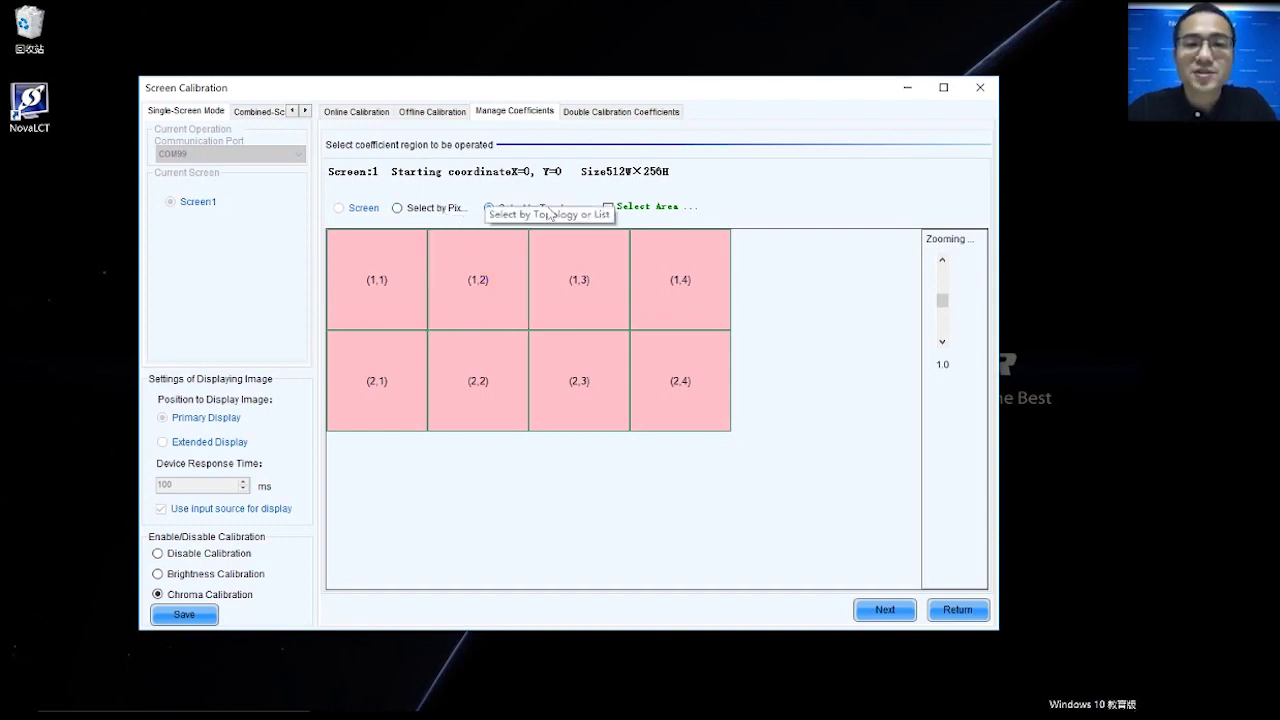
left_click(551, 213)
left_click(627, 211)
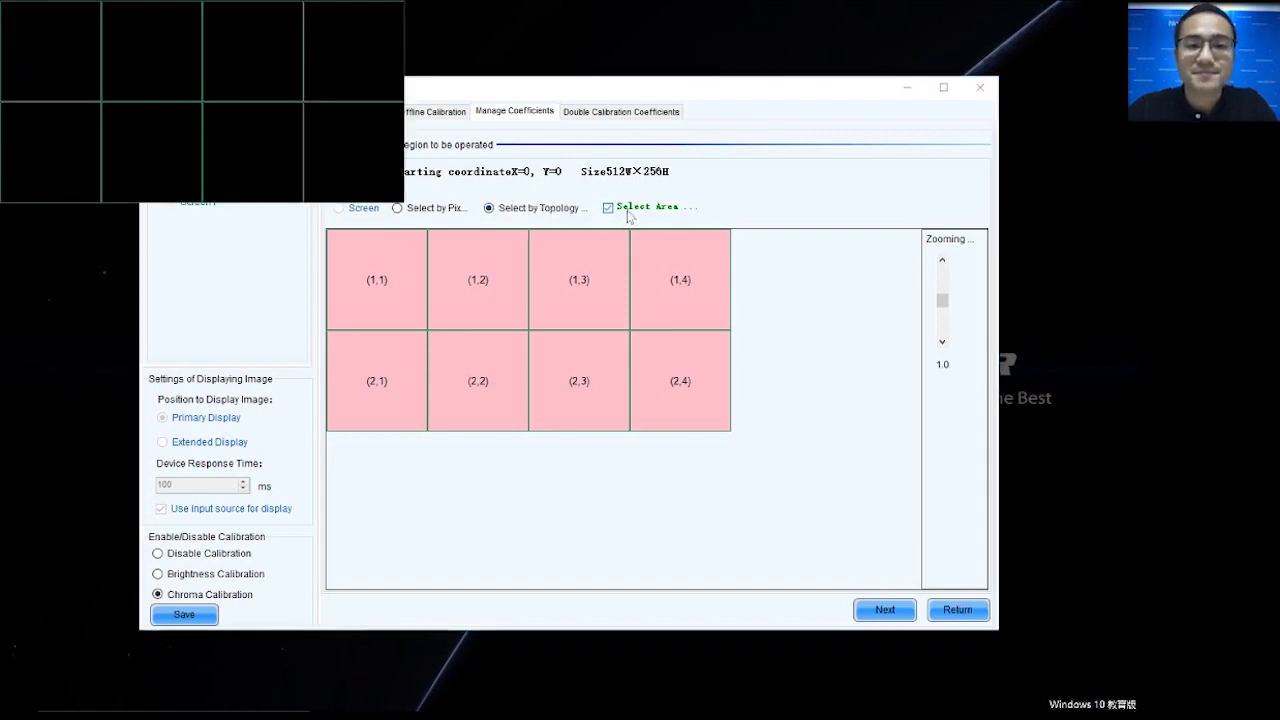
left_click(497, 286)
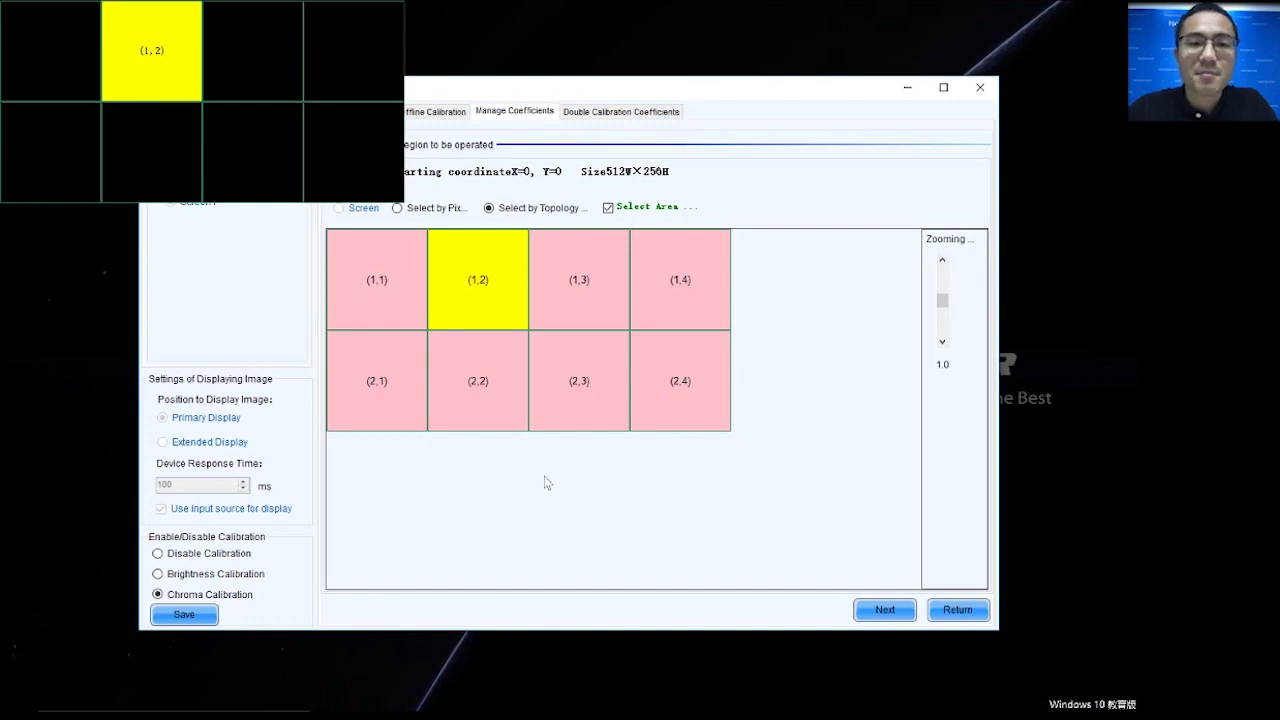
In cabinet (1,2)'s module layout, set the module size to 64 × 64
double_click(486, 290)
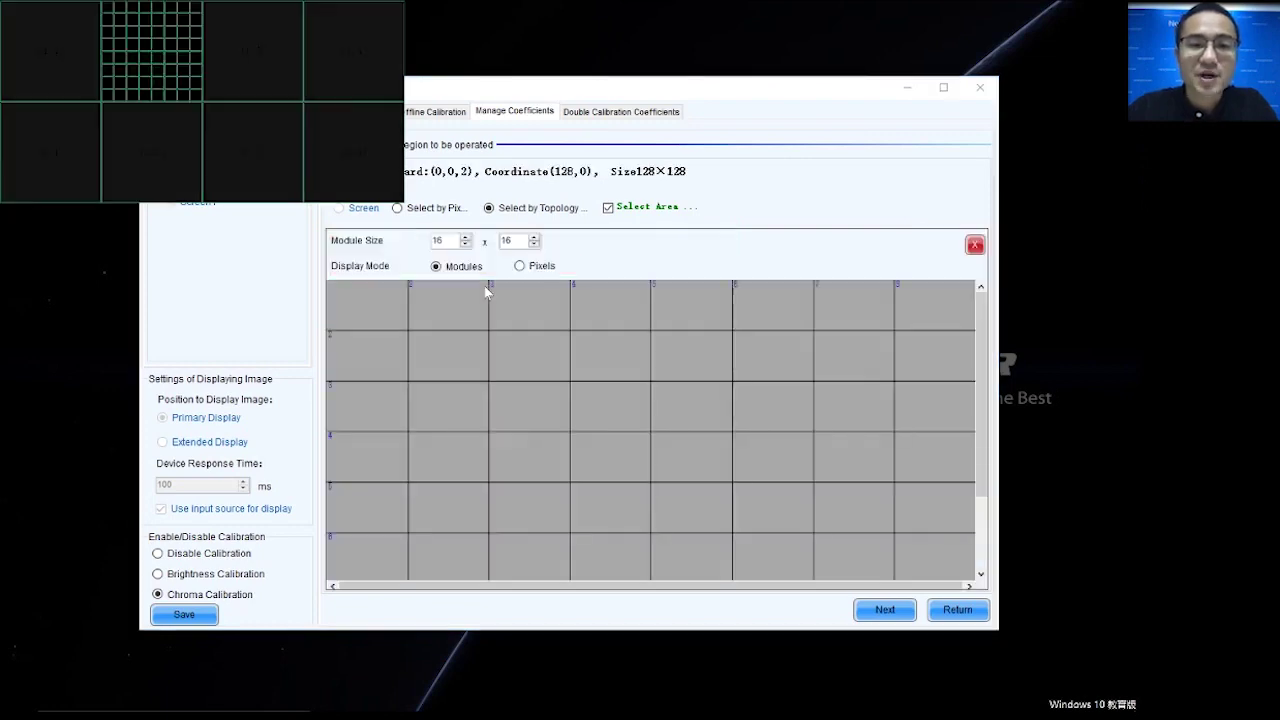
left_click_drag(560, 97, 650, 170)
double_click(528, 313)
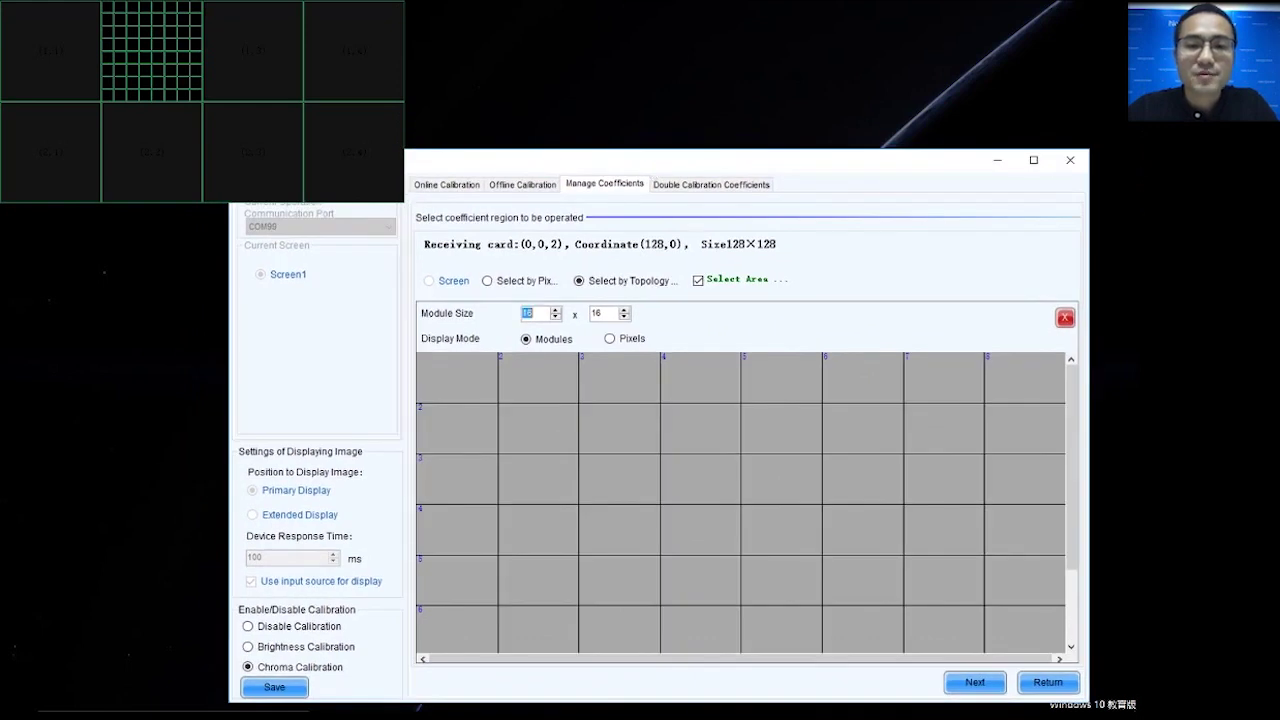
type("64")
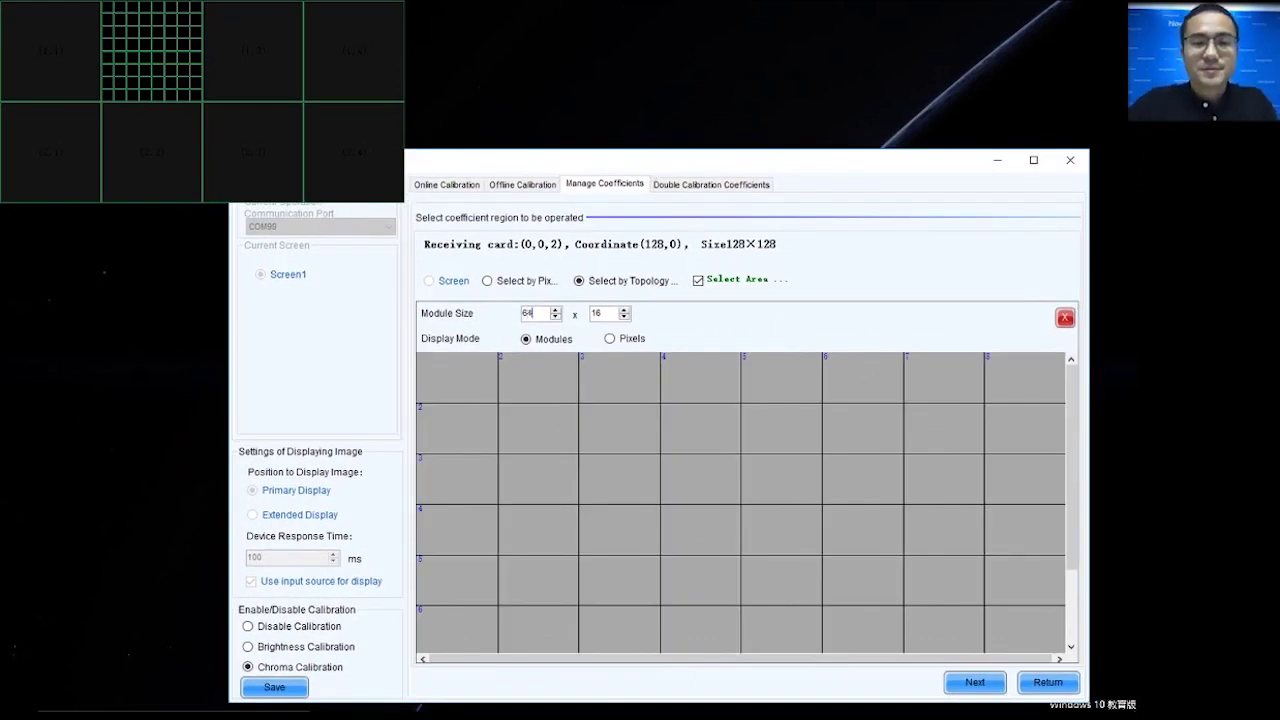
key("Tab")
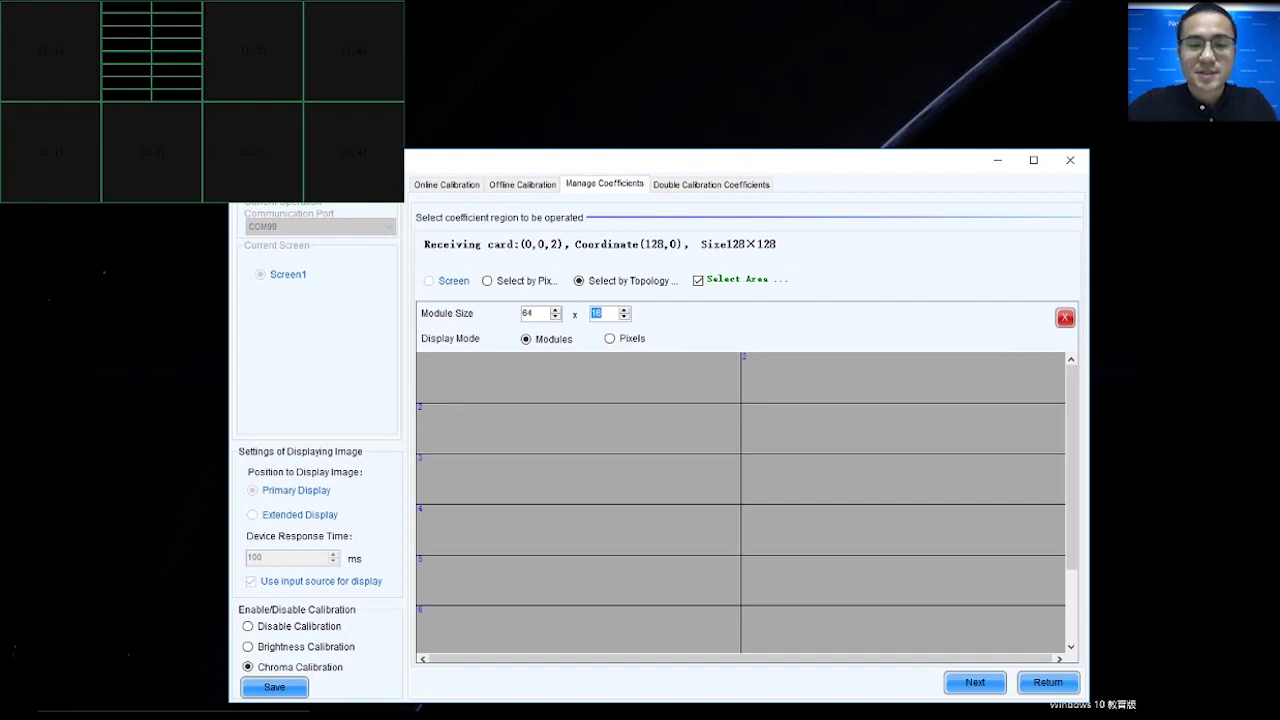
type("8")
type("4")
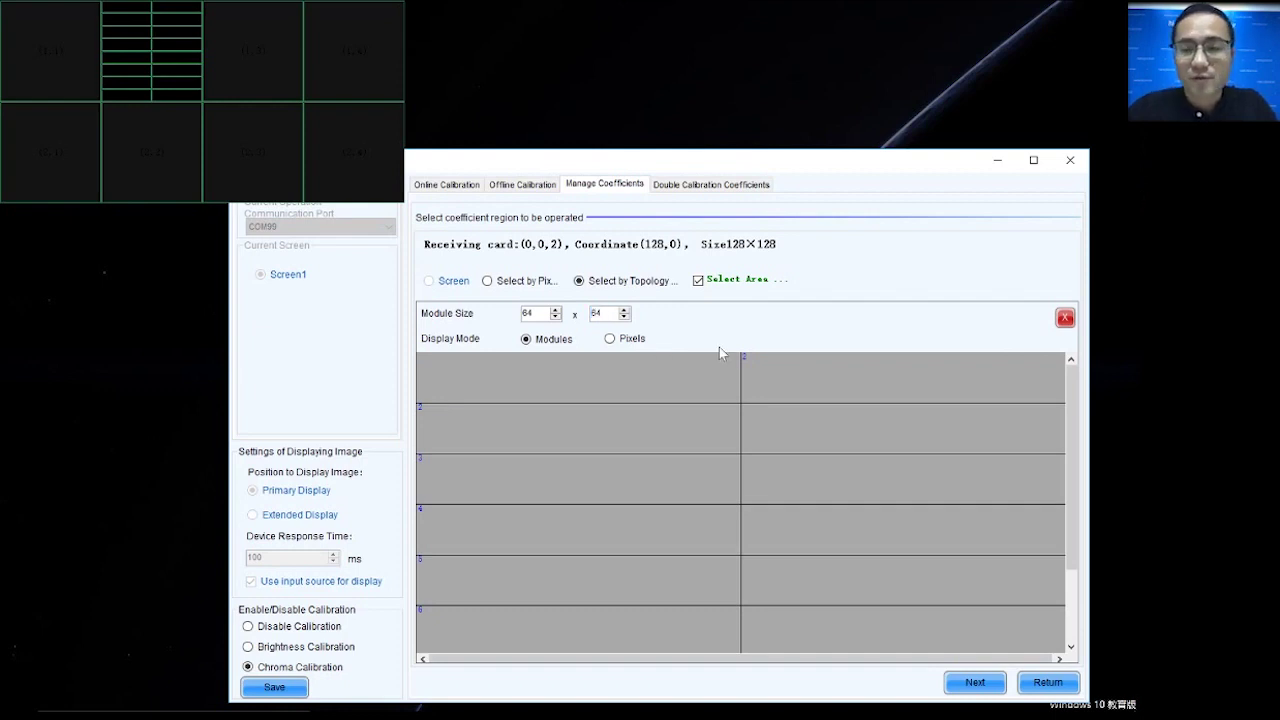
left_click(719, 347)
Select the module in row 1, column 2 and return to the cabinet grid
left_click(656, 411)
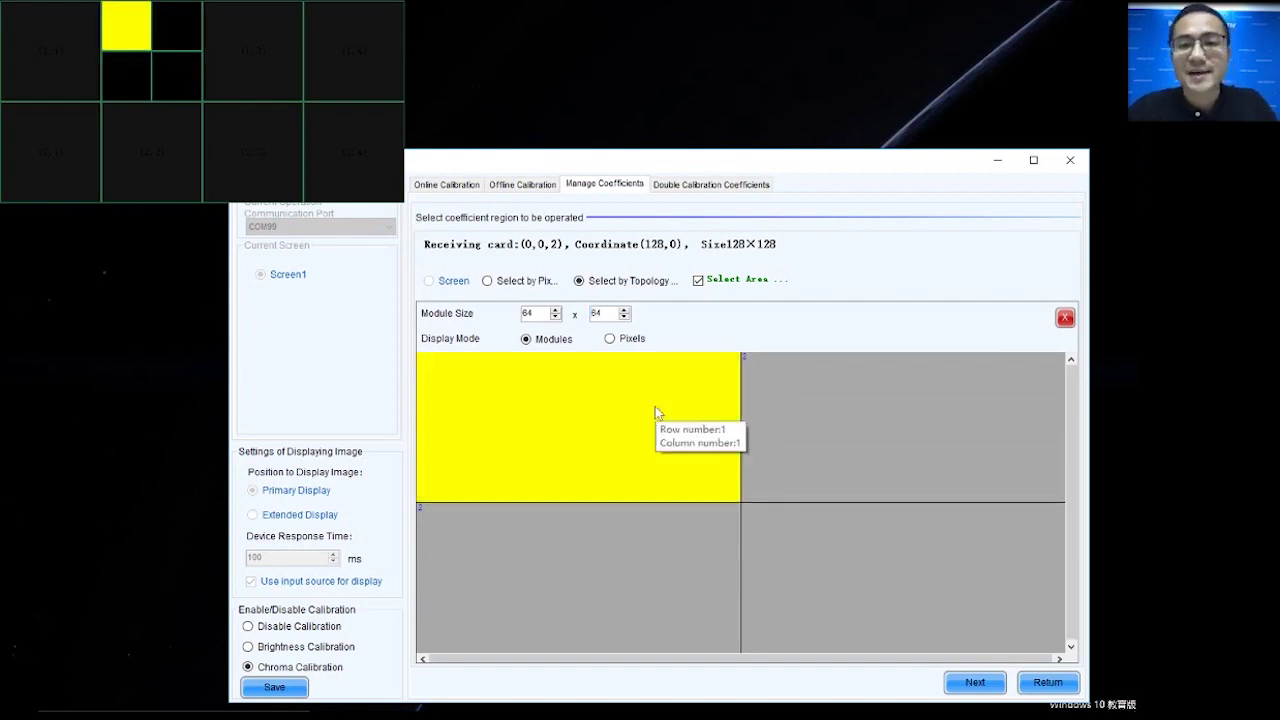
left_click(788, 430)
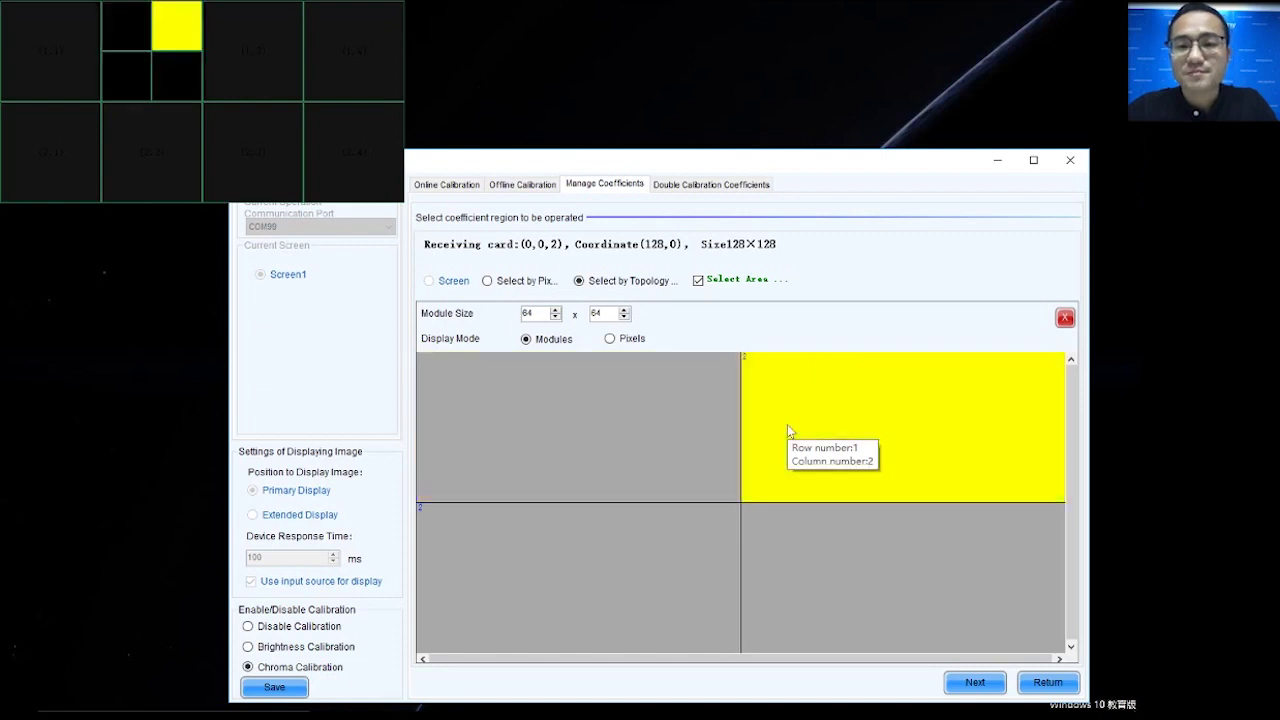
left_click(1066, 318)
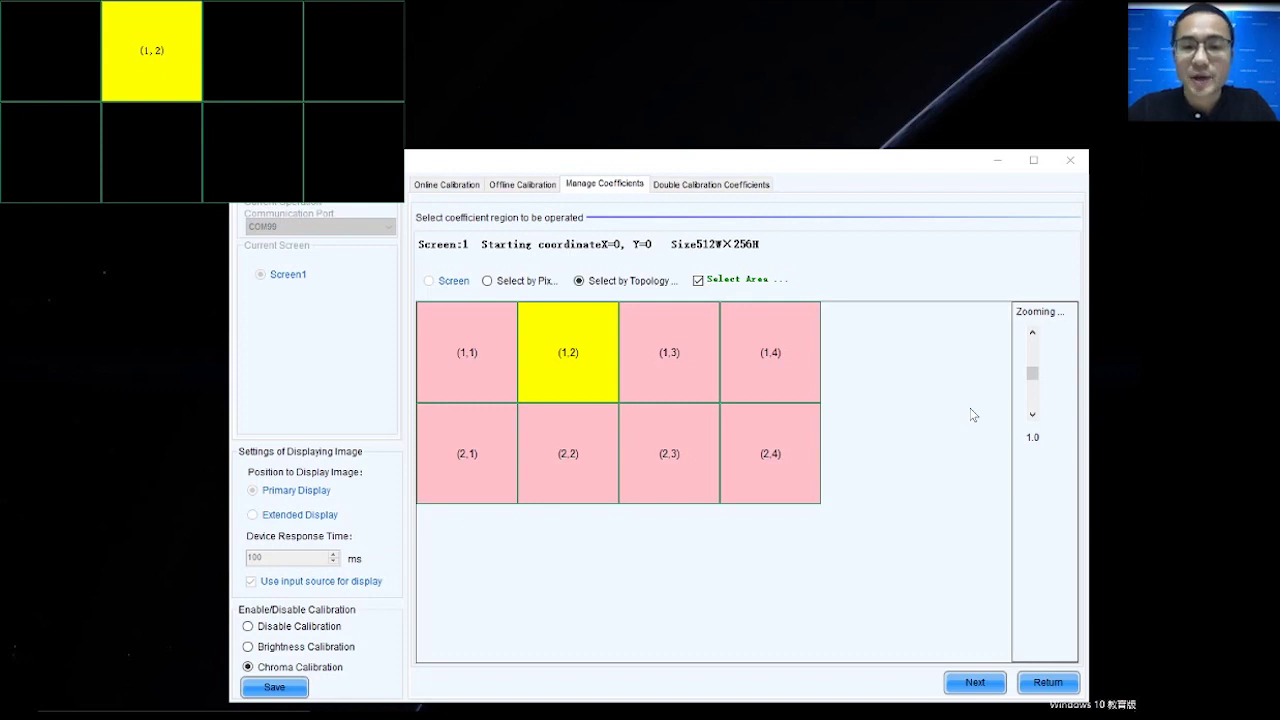
Set 'Adjust to the Same Effect as Others' for cabinet (1,3) and preprocess its coefficients
left_click(975, 683)
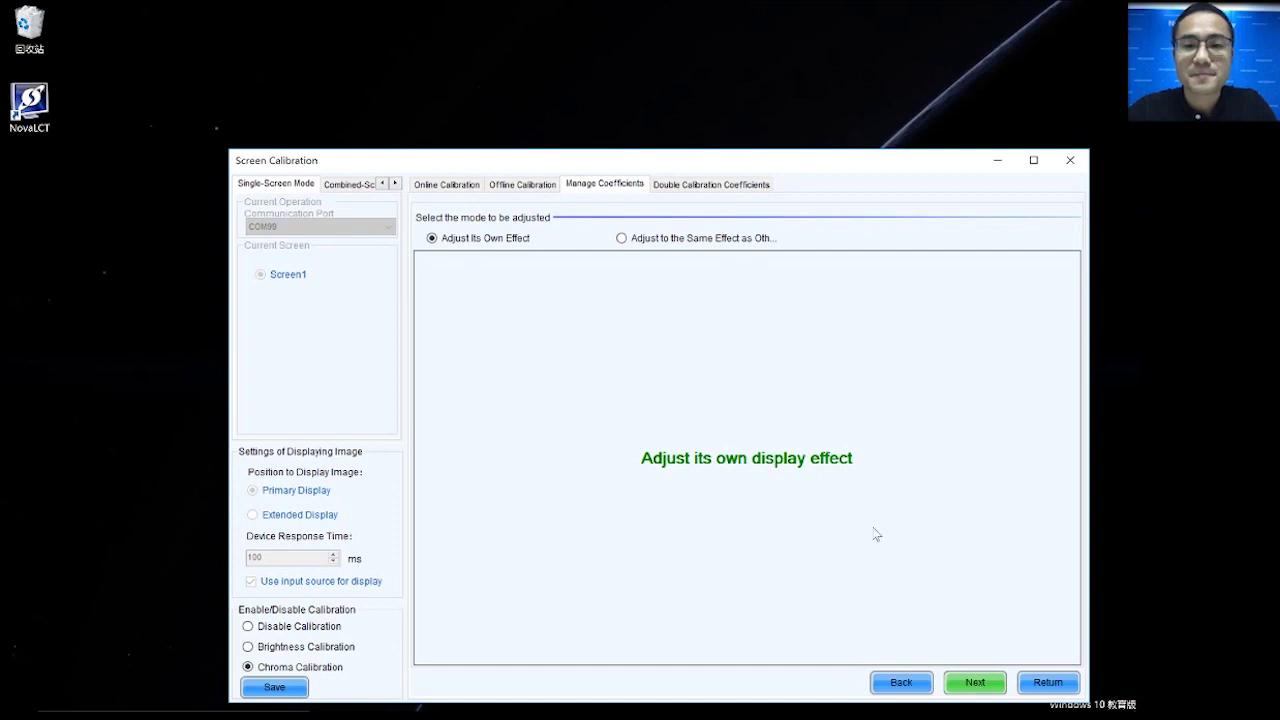
left_click(649, 243)
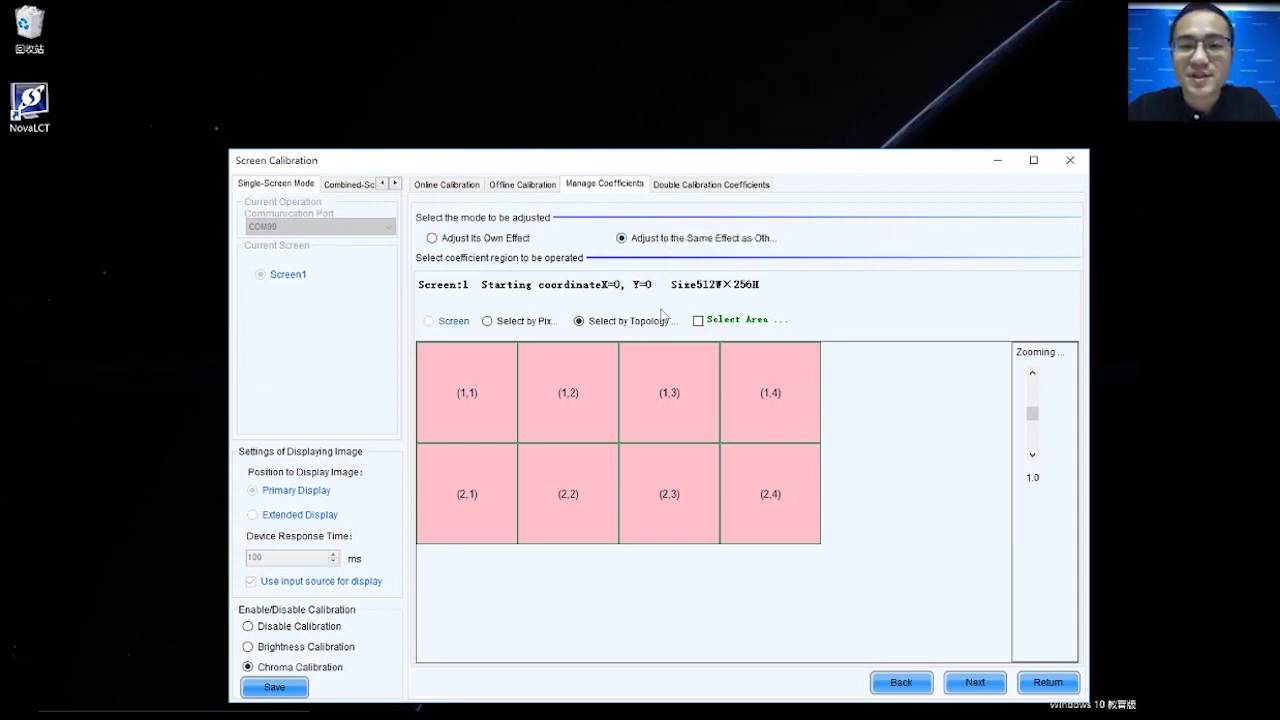
left_click(668, 388)
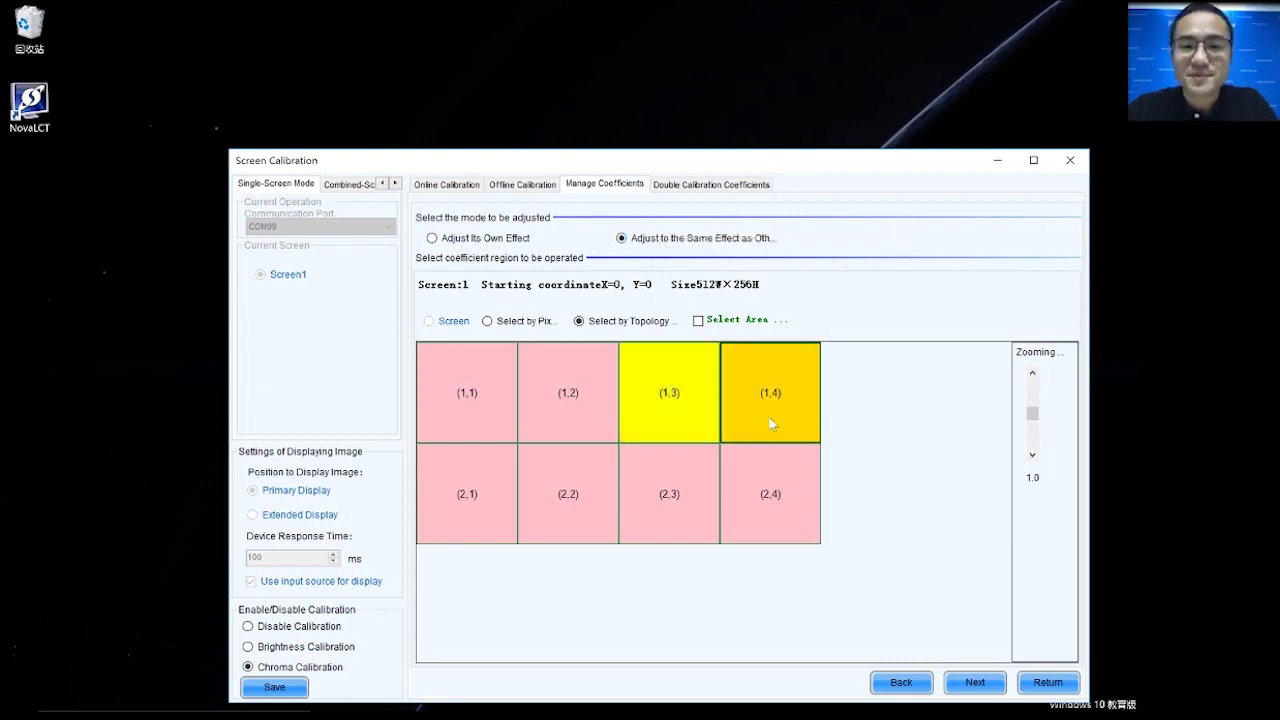
left_click(975, 682)
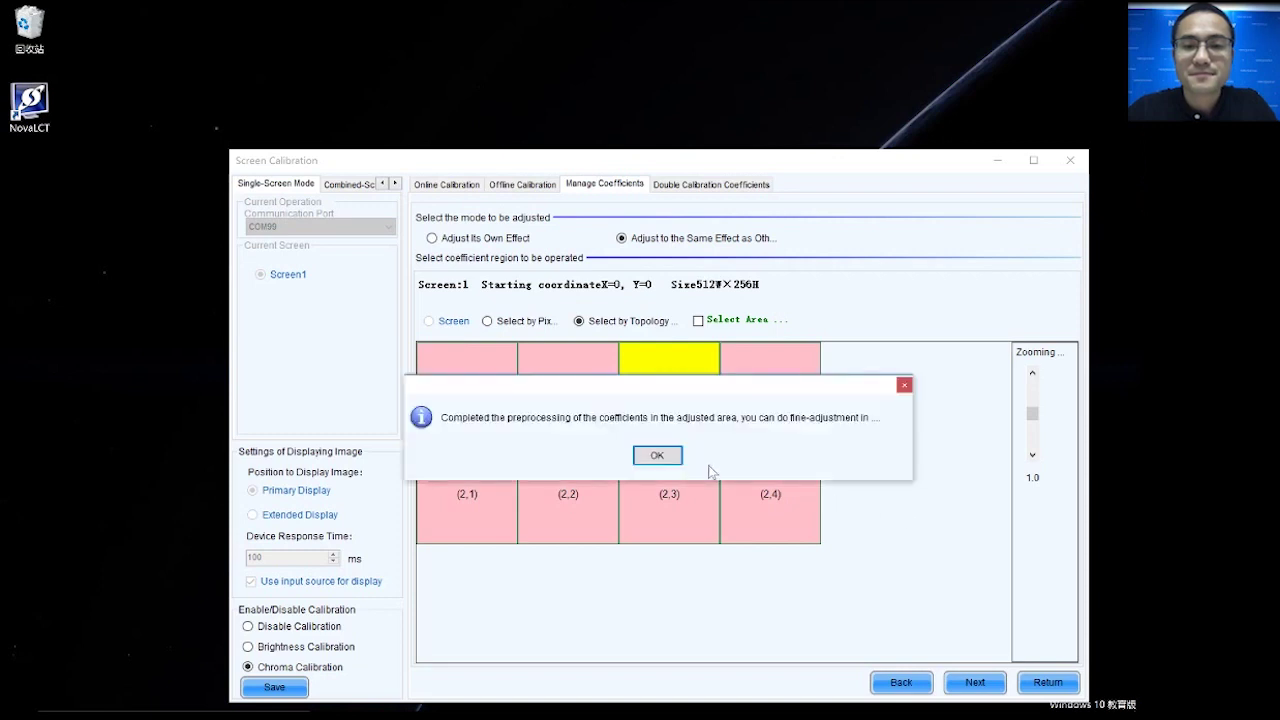
Lower the Blue coefficient to 86.7 and the advanced Red Saturation to 94.6
left_click(669, 456)
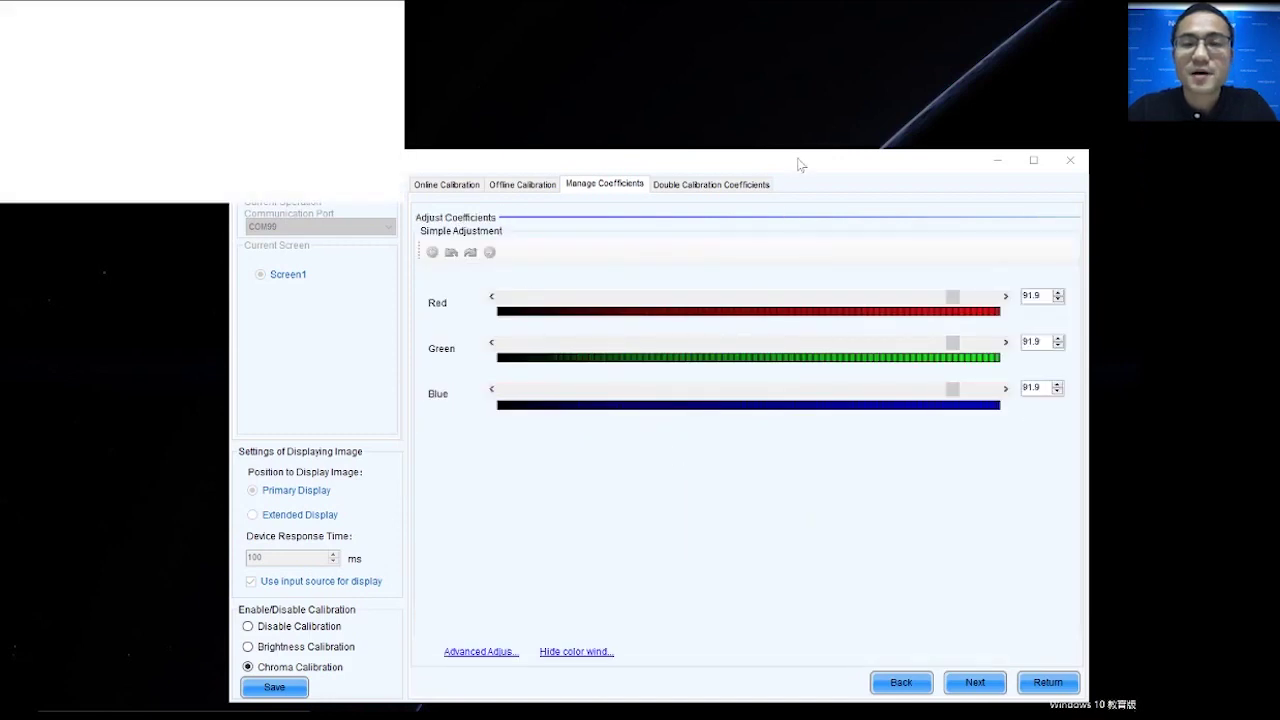
mouse_move(800, 165)
left_mouse_down()
mouse_move(791, 143)
mouse_move(805, 148)
left_mouse_up()
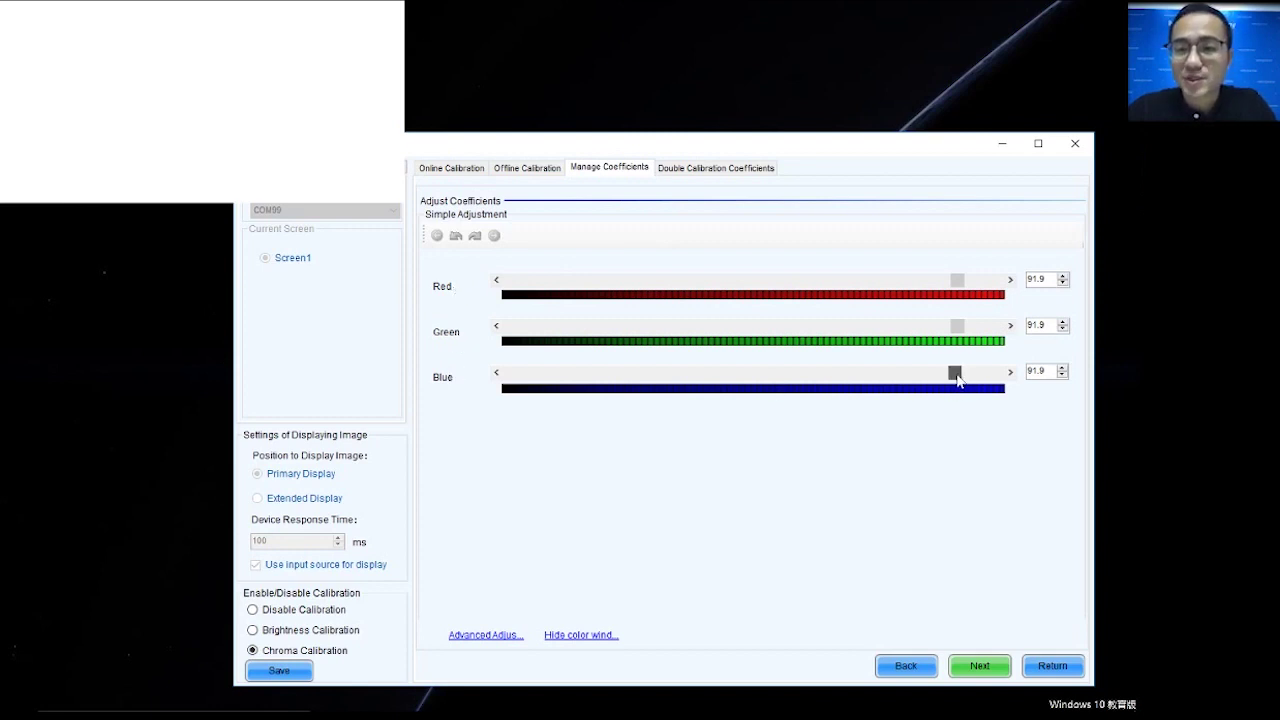
left_click_drag(958, 373, 935, 376)
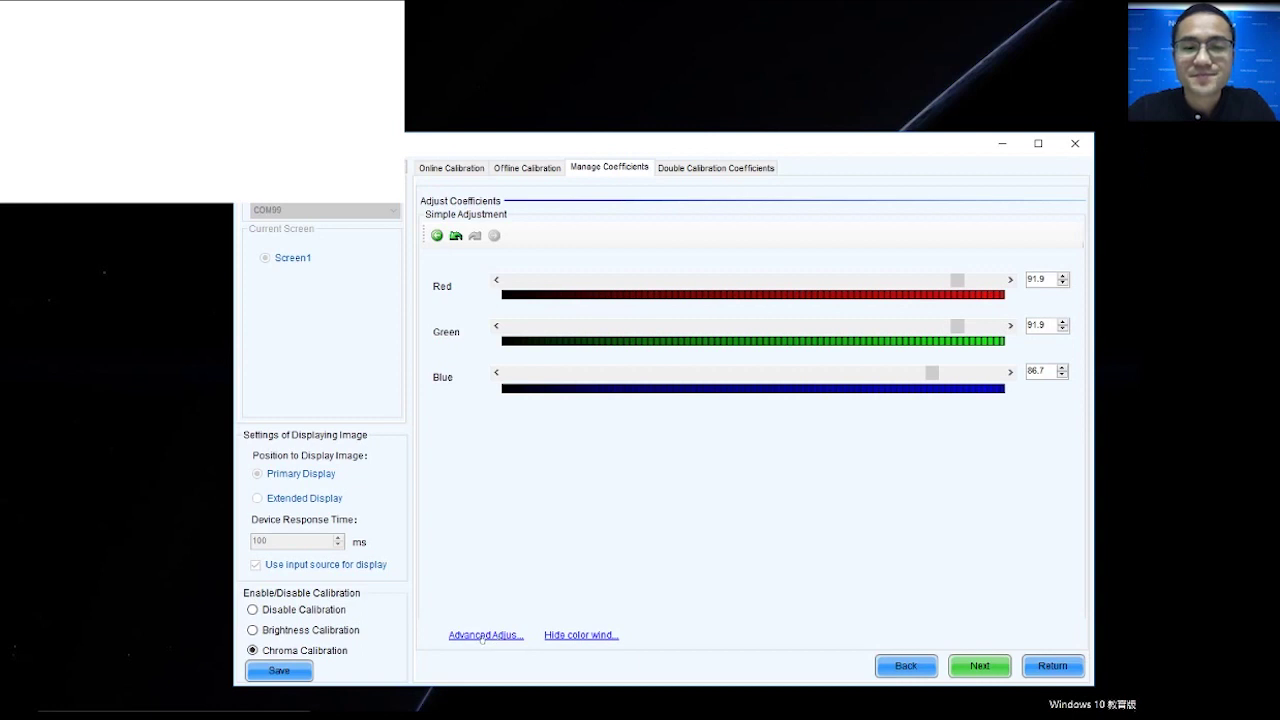
left_click(486, 636)
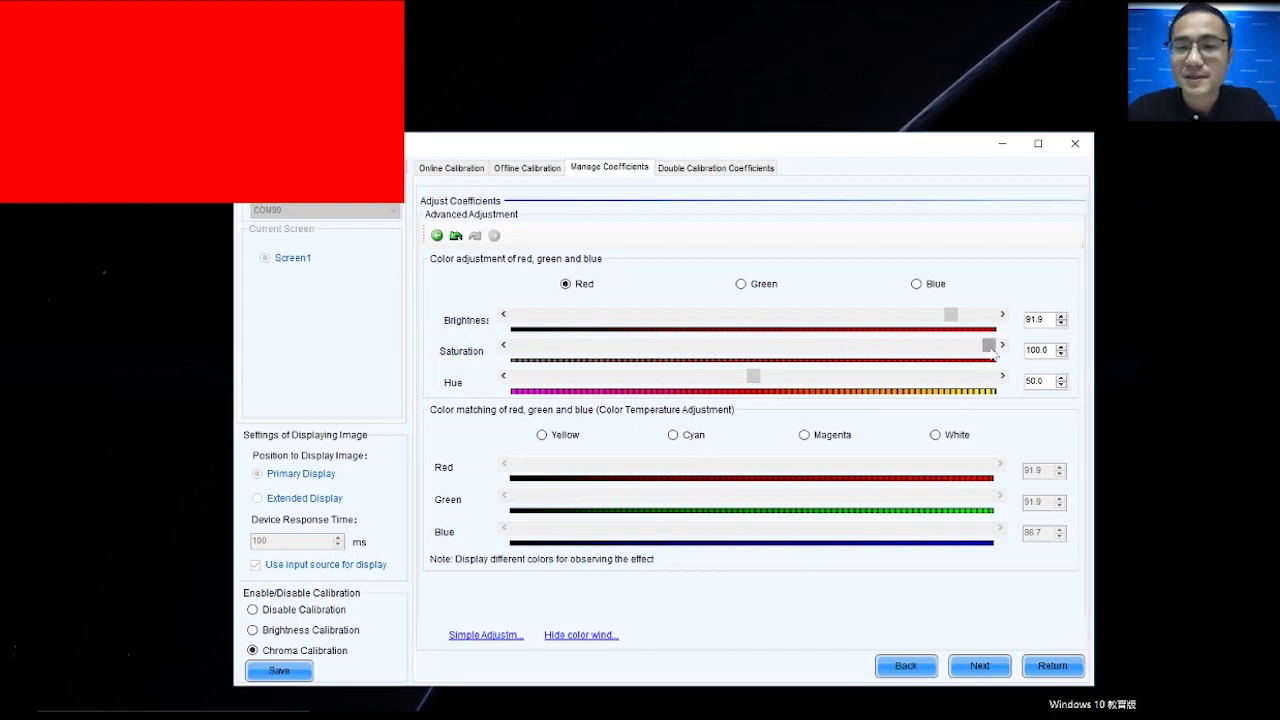
left_click_drag(989, 342, 963, 344)
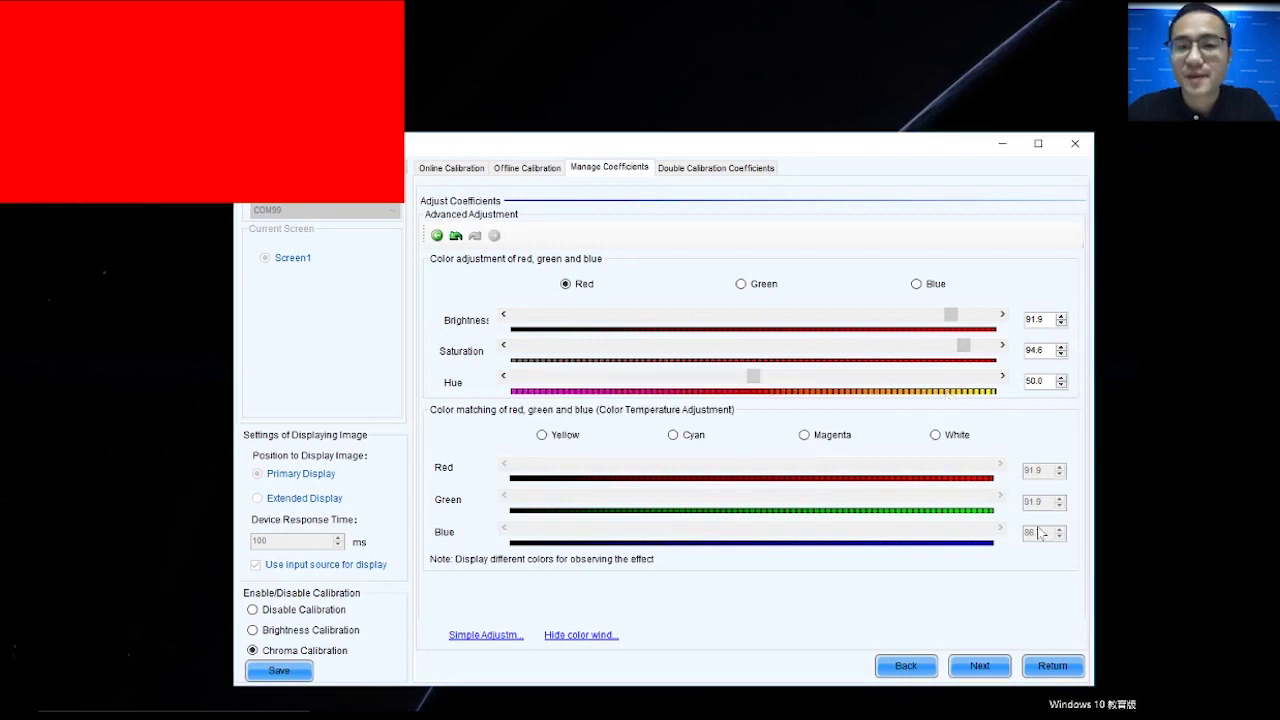
Save the calibration coefficients to the receiving card and acknowledge the success message
left_click(979, 666)
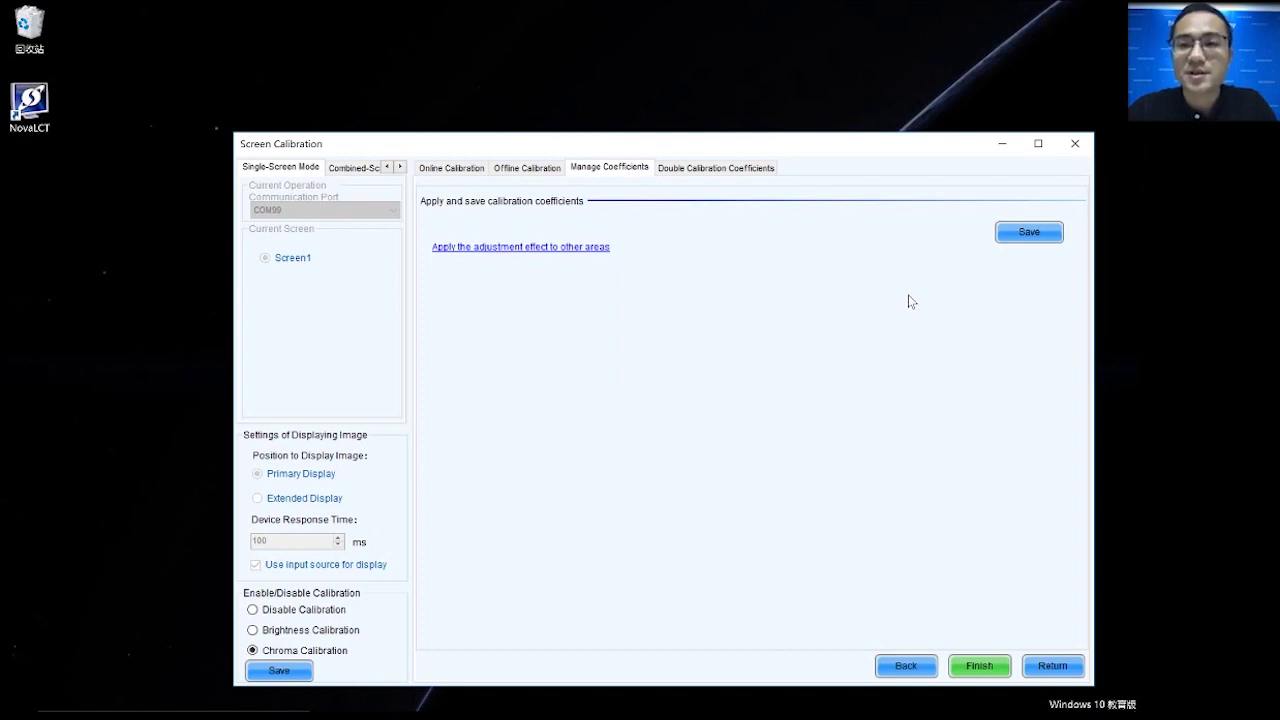
left_click(1059, 228)
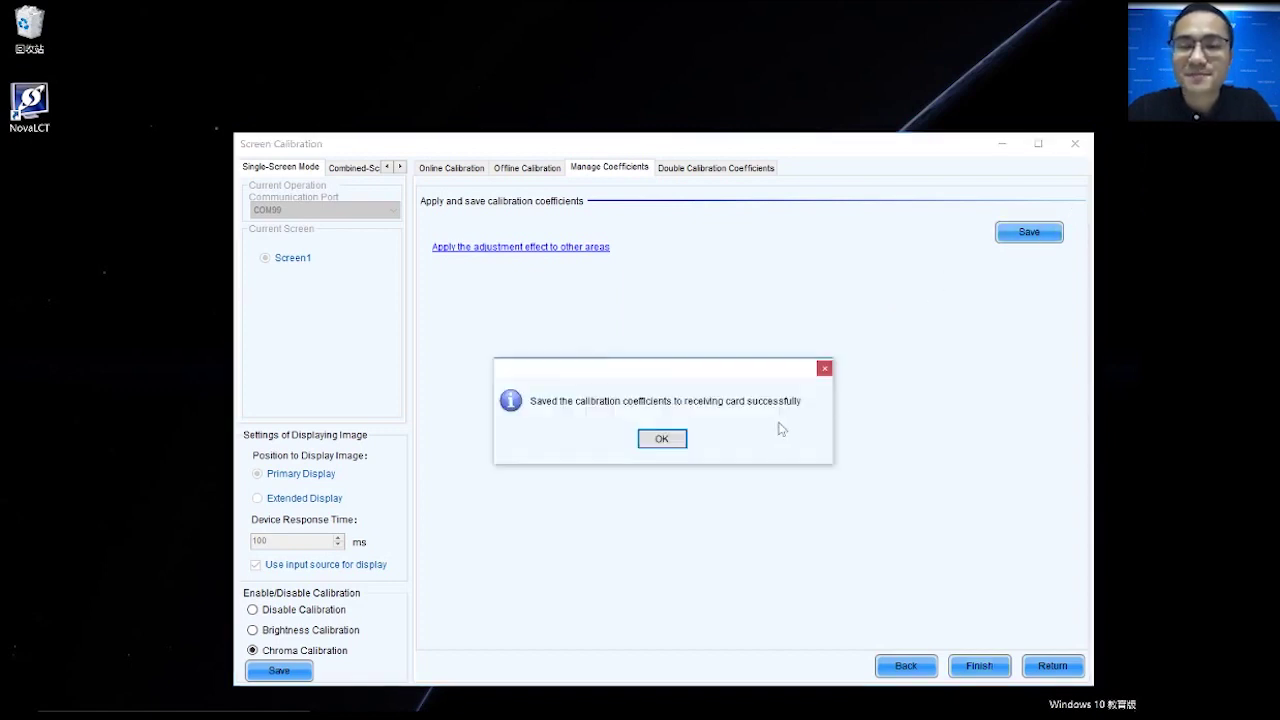
left_click(662, 438)
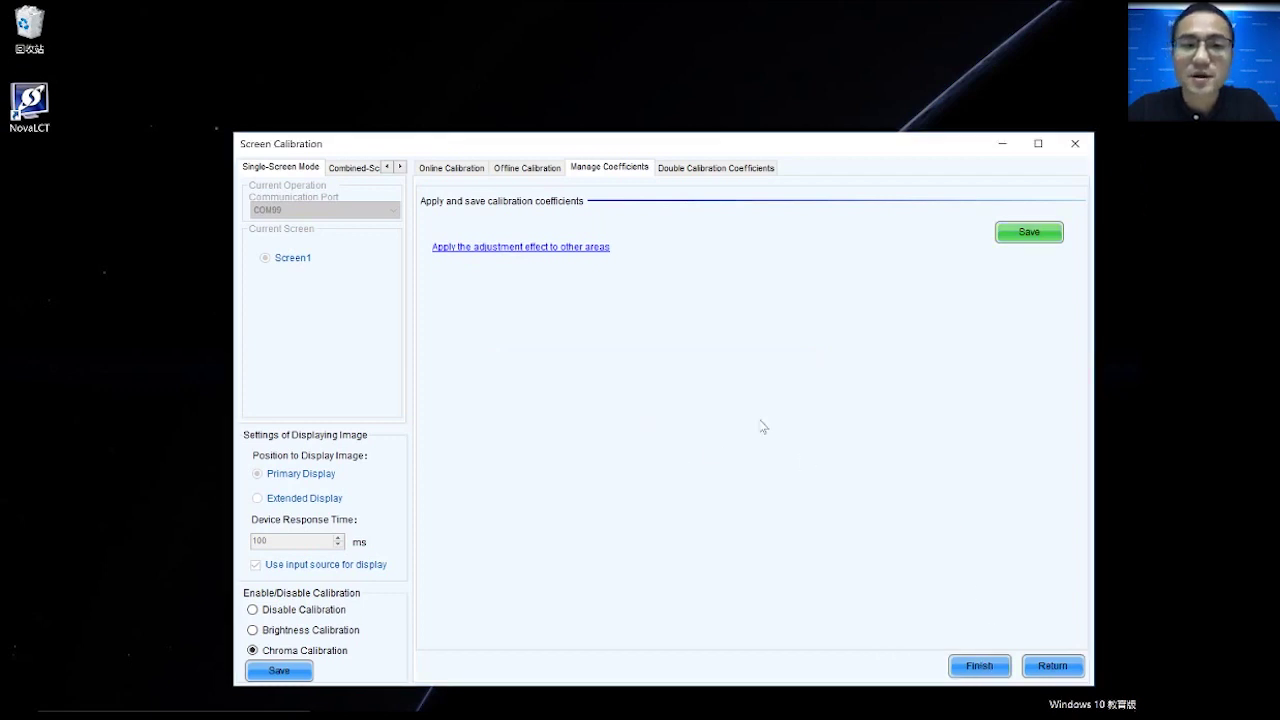
Apply the adjustment effect to cabinet (1,1), picked via Select by Topology
left_click(543, 248)
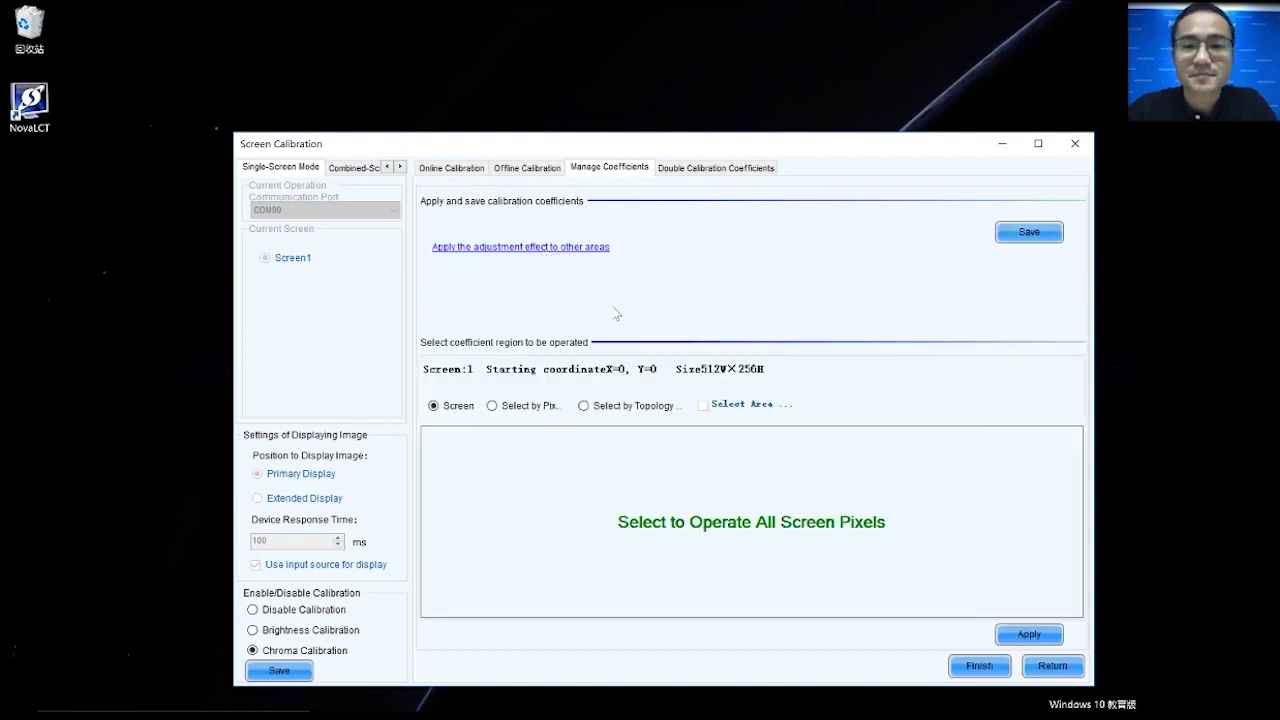
left_click(585, 406)
left_click(590, 437)
left_click(481, 477)
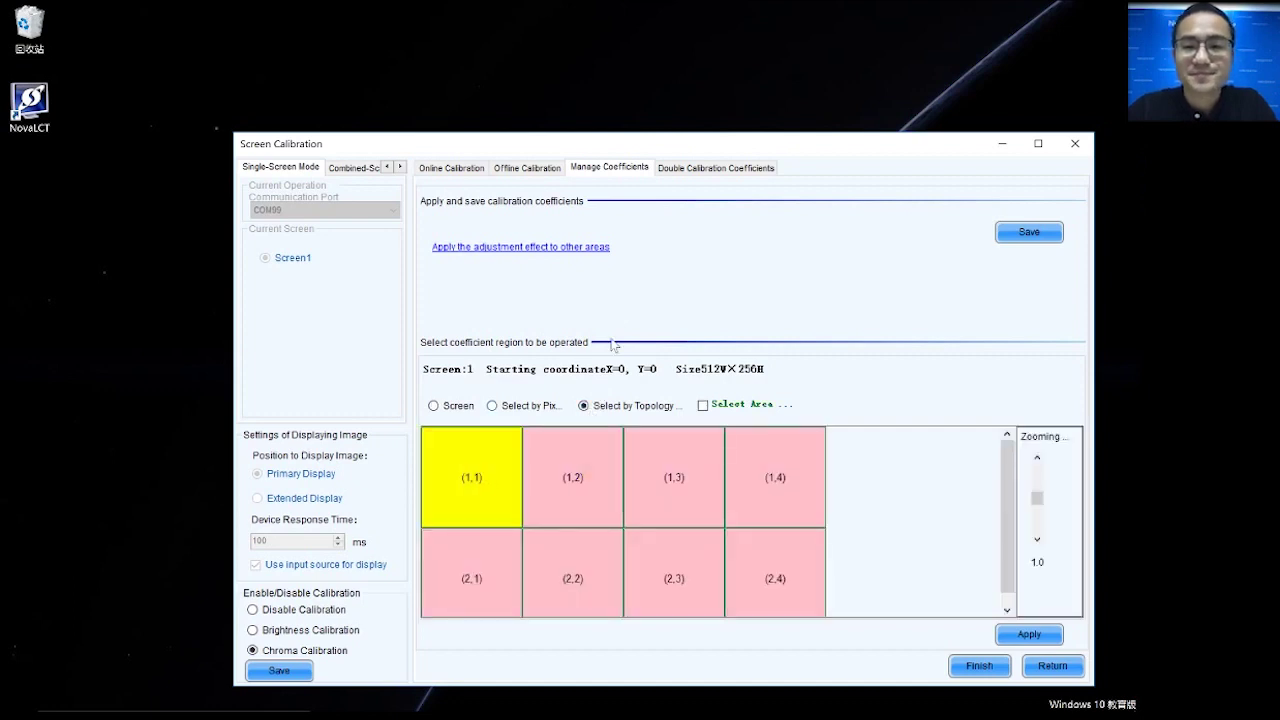
left_click(1020, 636)
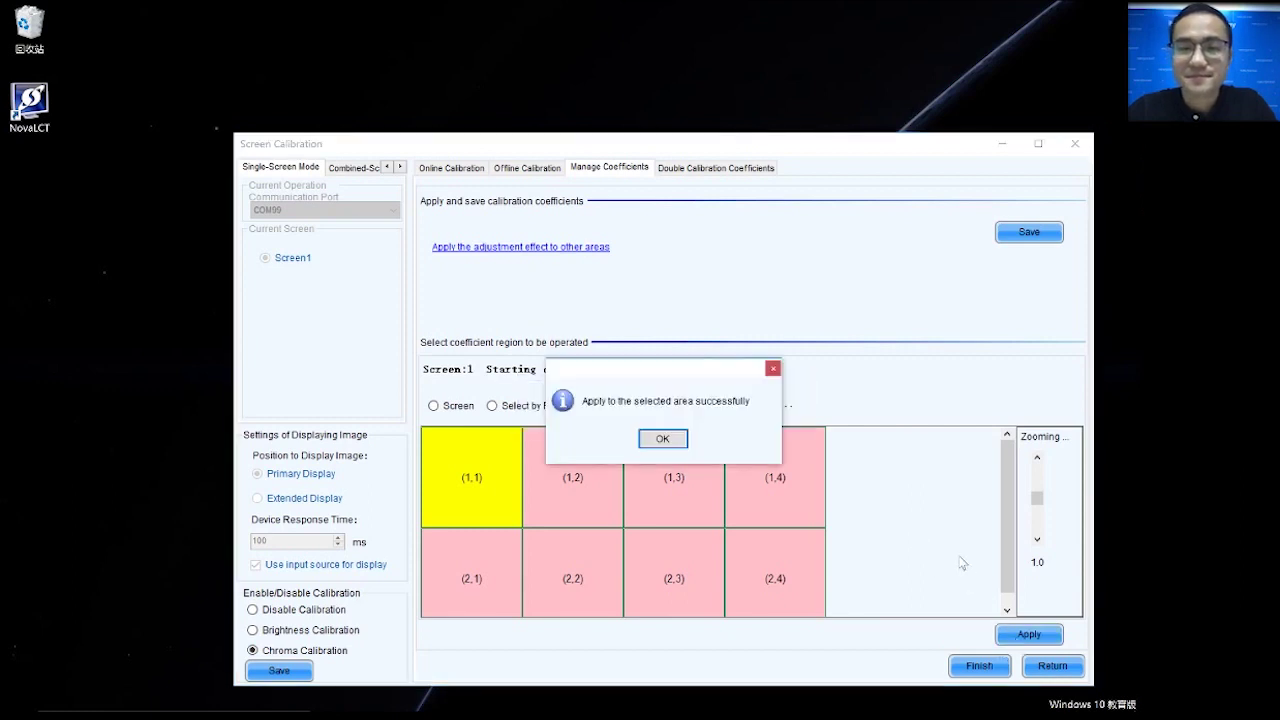
left_click(682, 441)
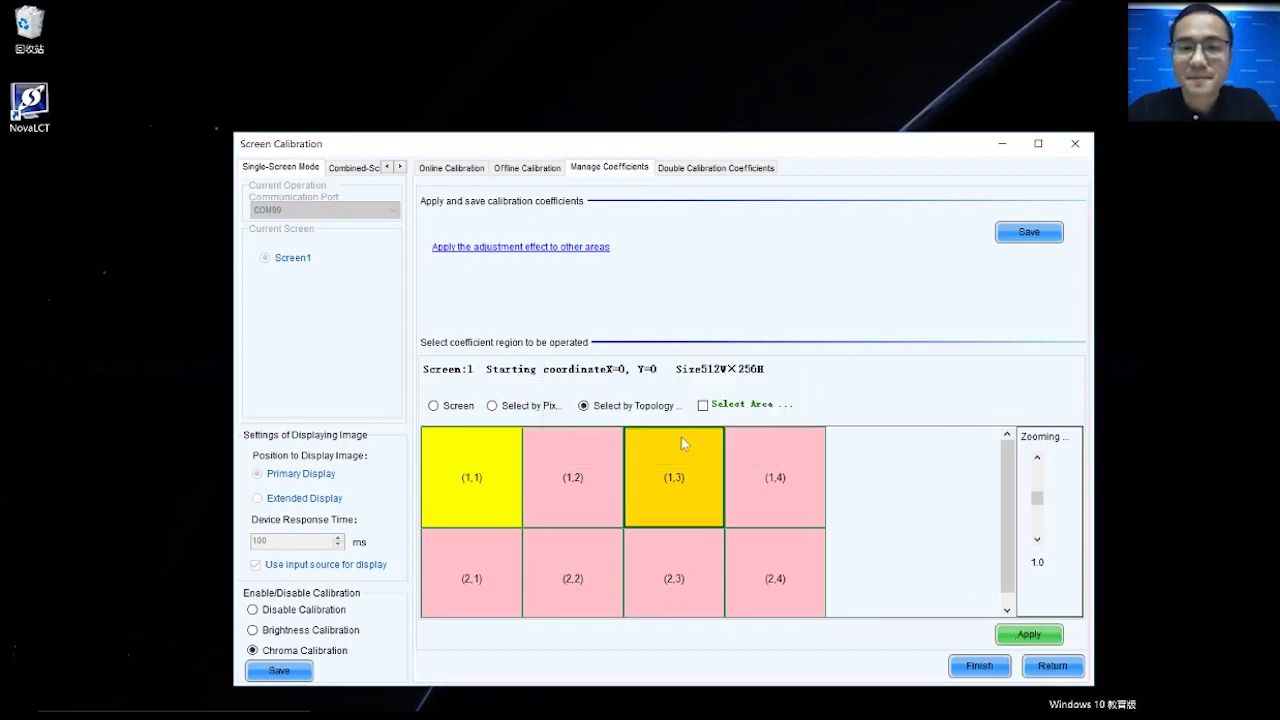
Save the coefficients to the receiving card again and finish the calibration
left_click(1032, 233)
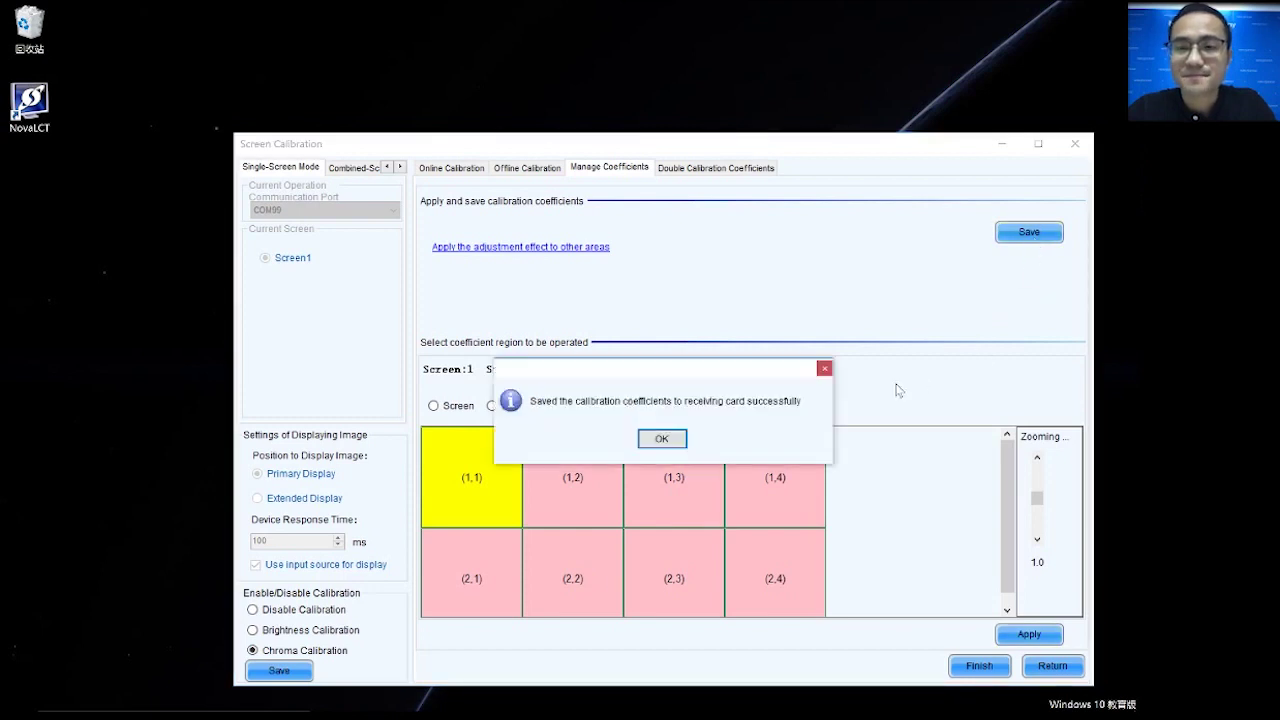
left_click(668, 440)
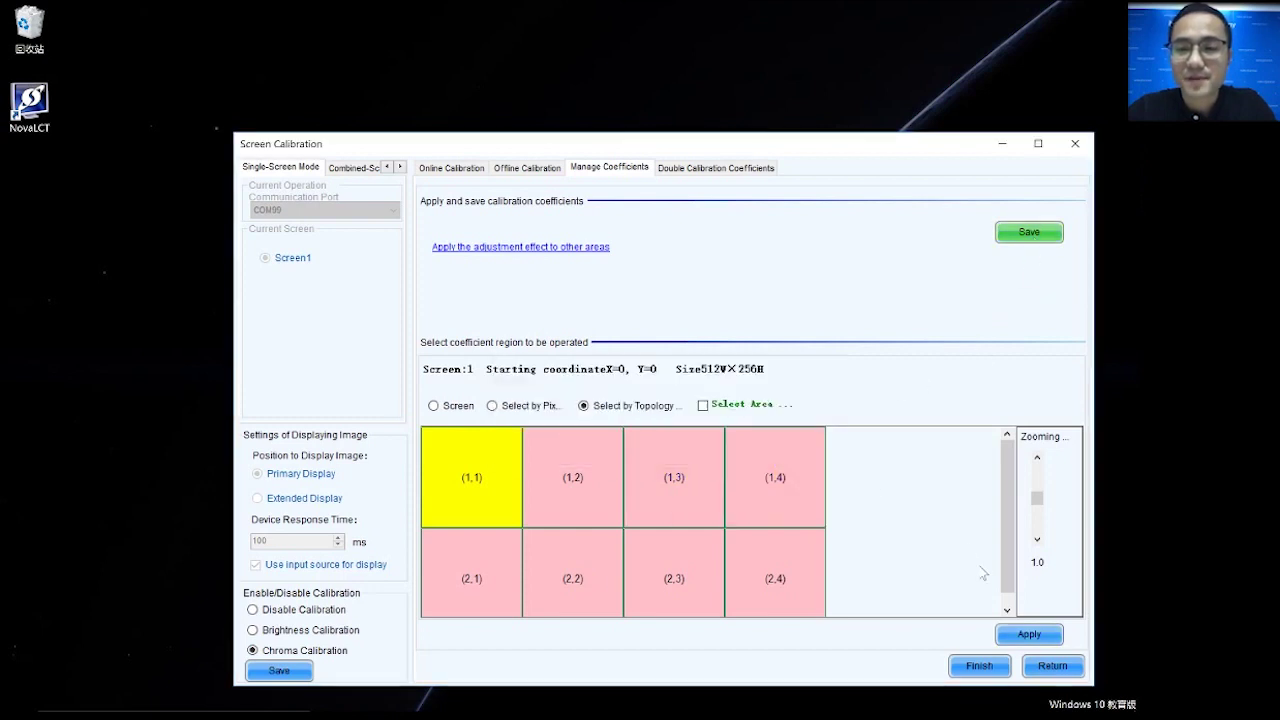
left_click(979, 666)
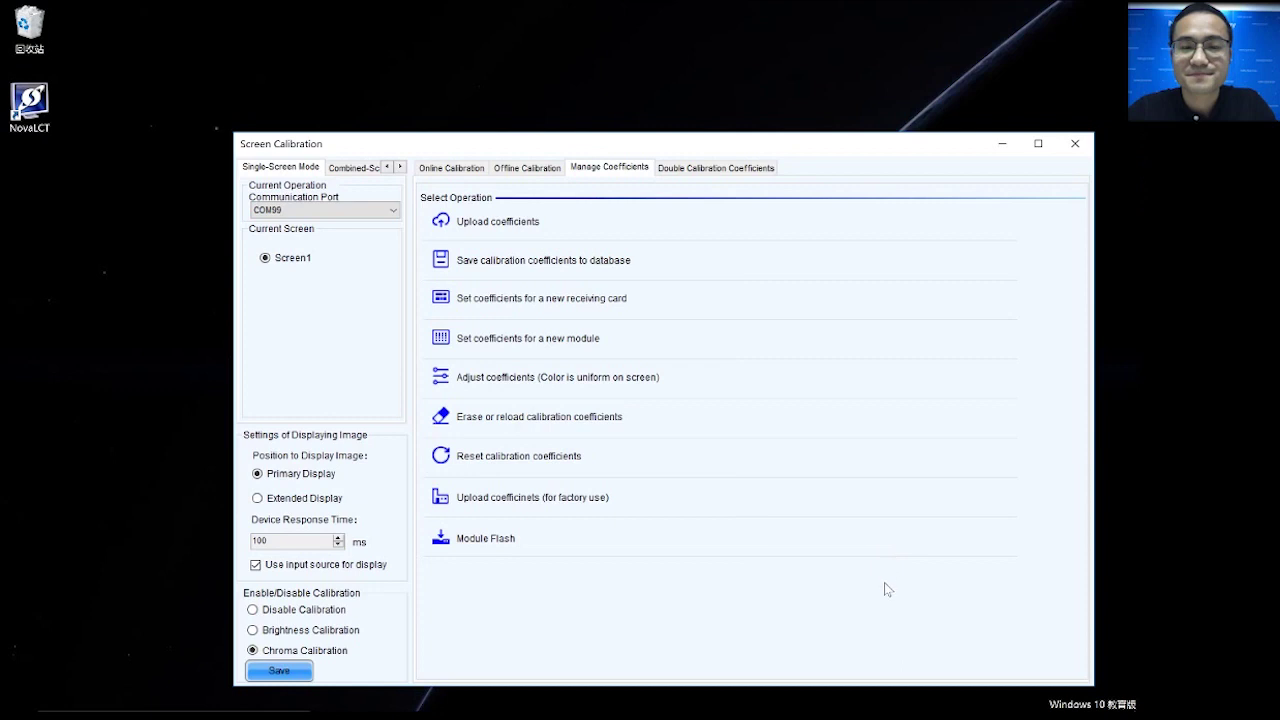